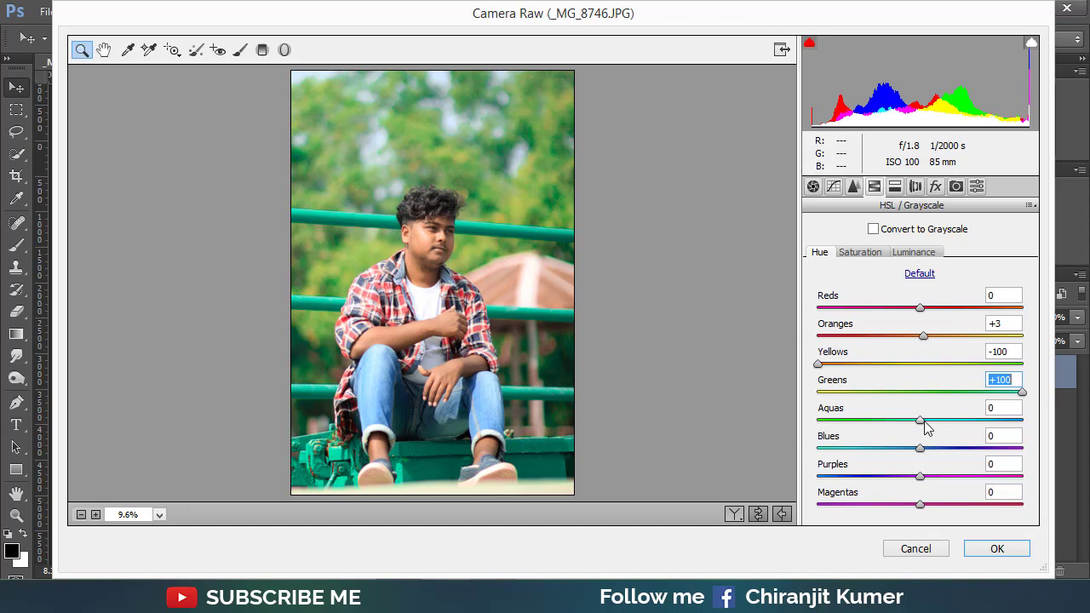
Step: Set the HSL hue of Aquas to -32 and of Blues to -39
drag(920, 420, 892, 432)
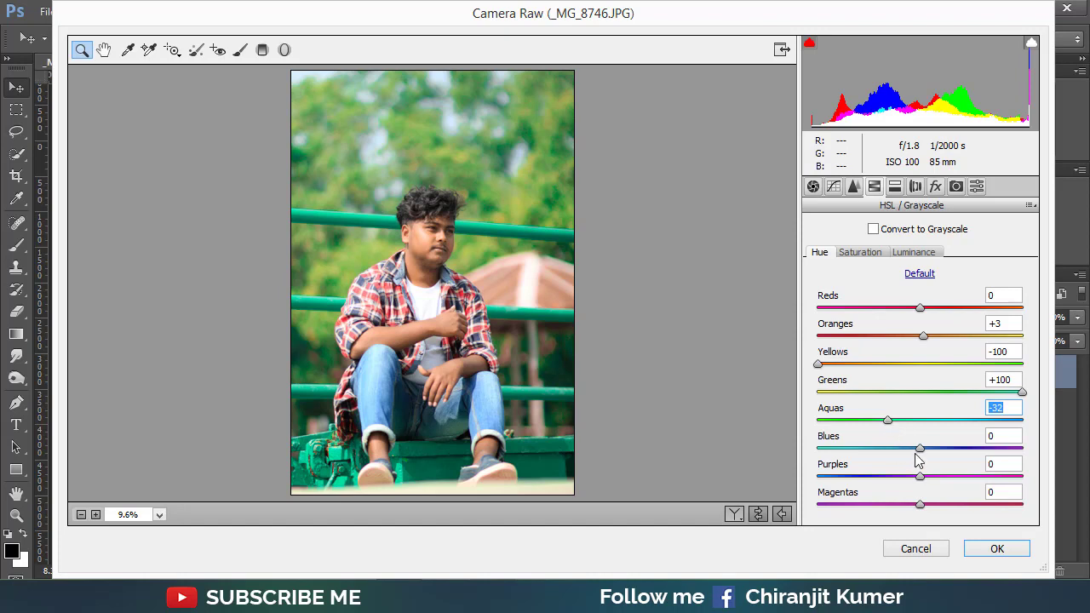
drag(919, 452, 880, 459)
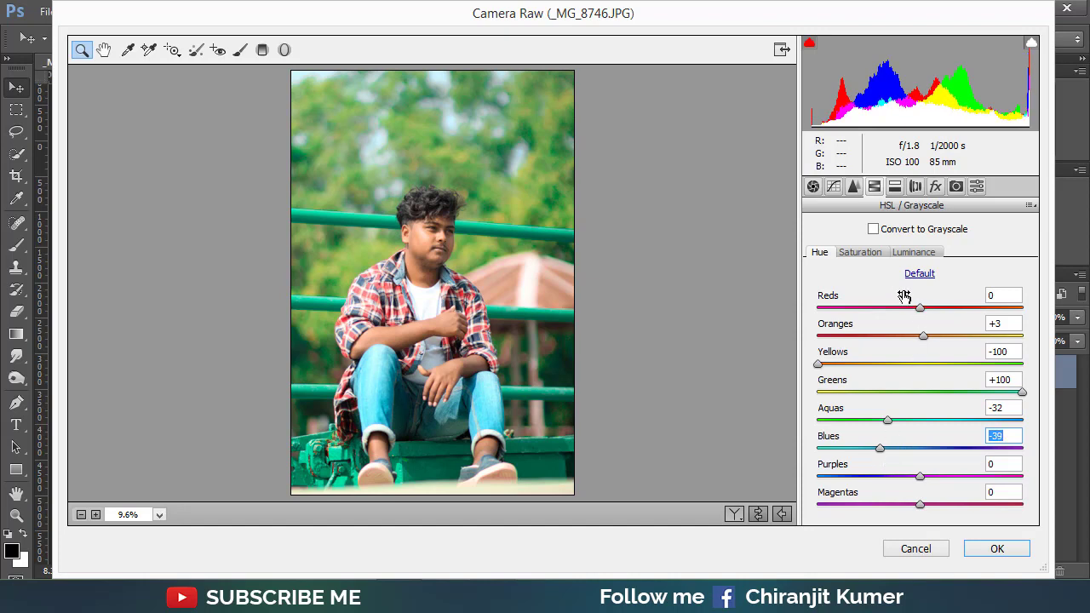
Step: Set the HSL saturation to Oranges +45, Yellows -100, Greens -66, Aquas +2 and Blues +32
click(862, 253)
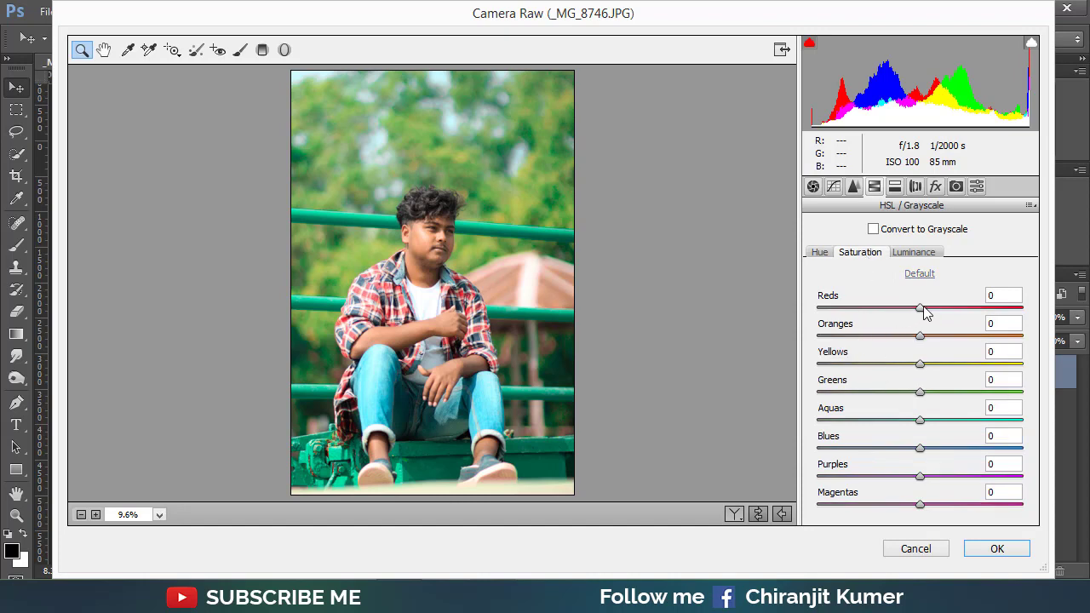
drag(918, 335, 960, 335)
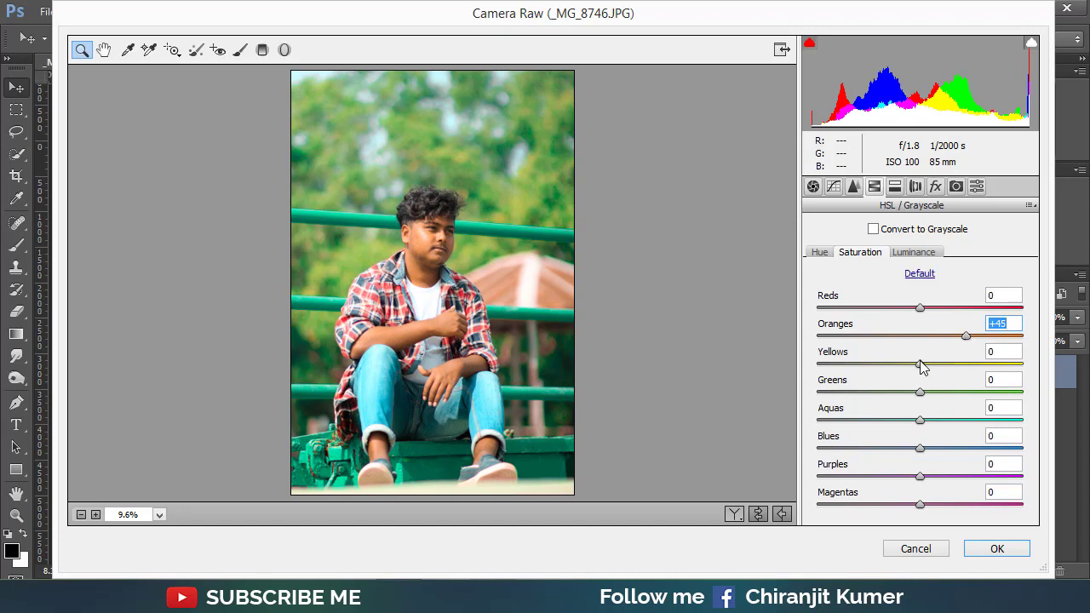
drag(920, 363, 793, 364)
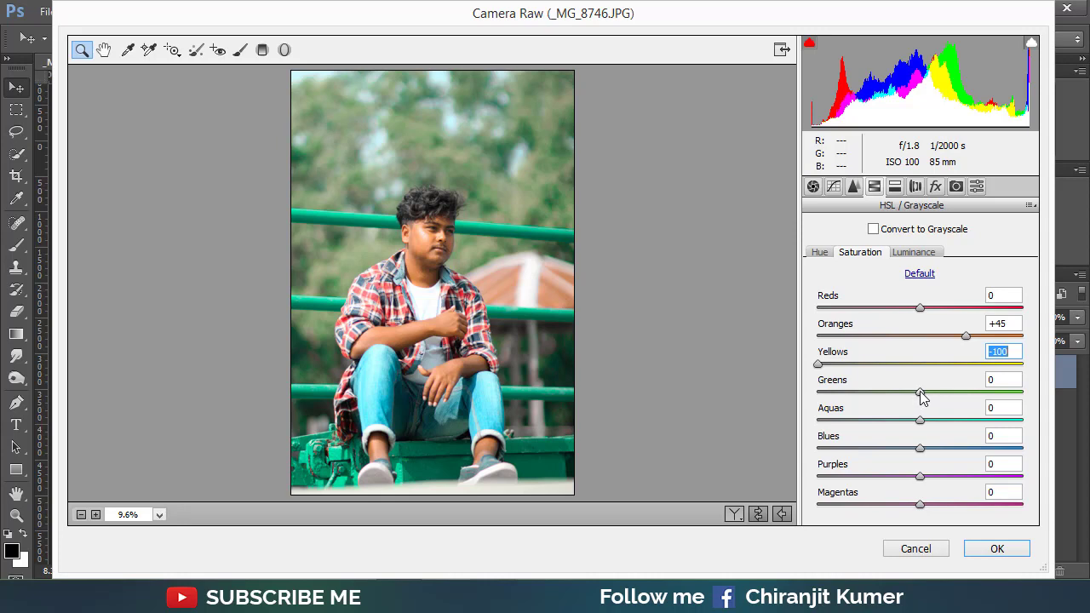
drag(921, 391, 853, 397)
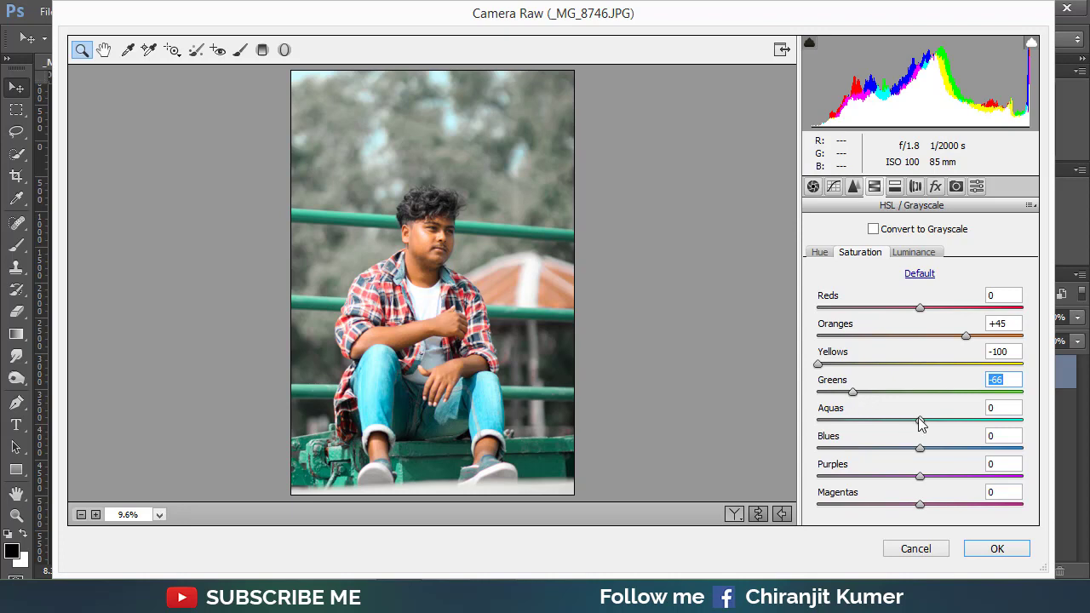
drag(921, 423, 923, 423)
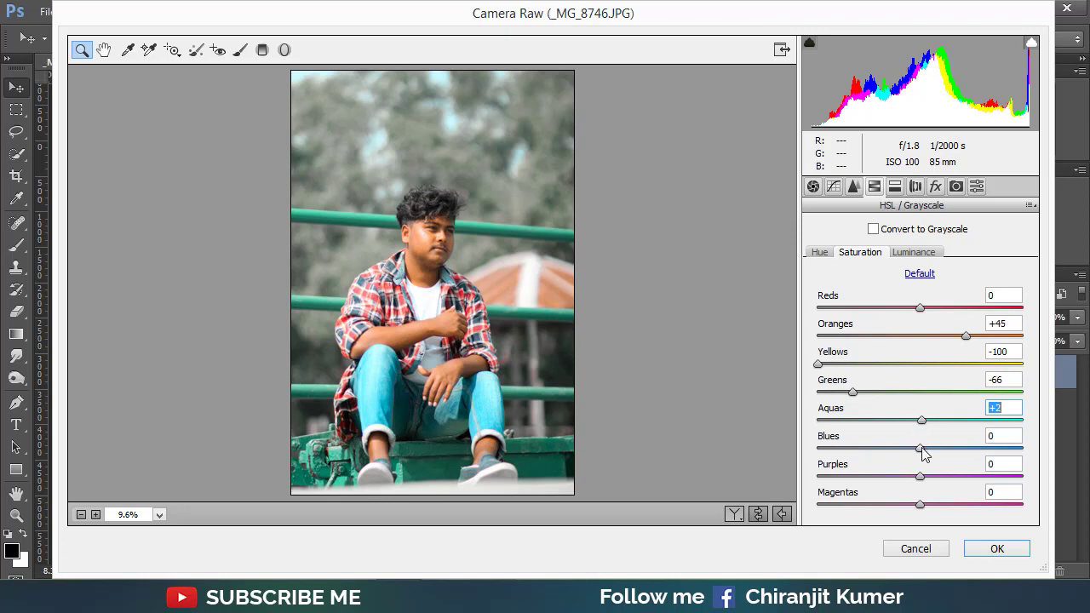
drag(921, 446, 954, 444)
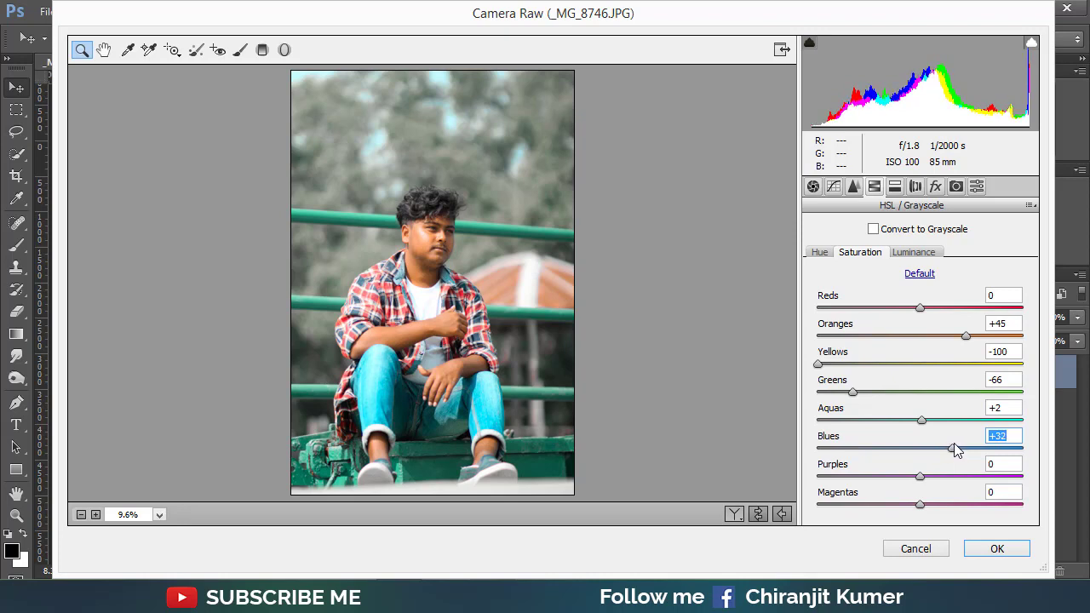
Step: Set the HSL luminance to Reds +30, Oranges +41, Greens -3, Aquas +11 and Blues +15
click(926, 254)
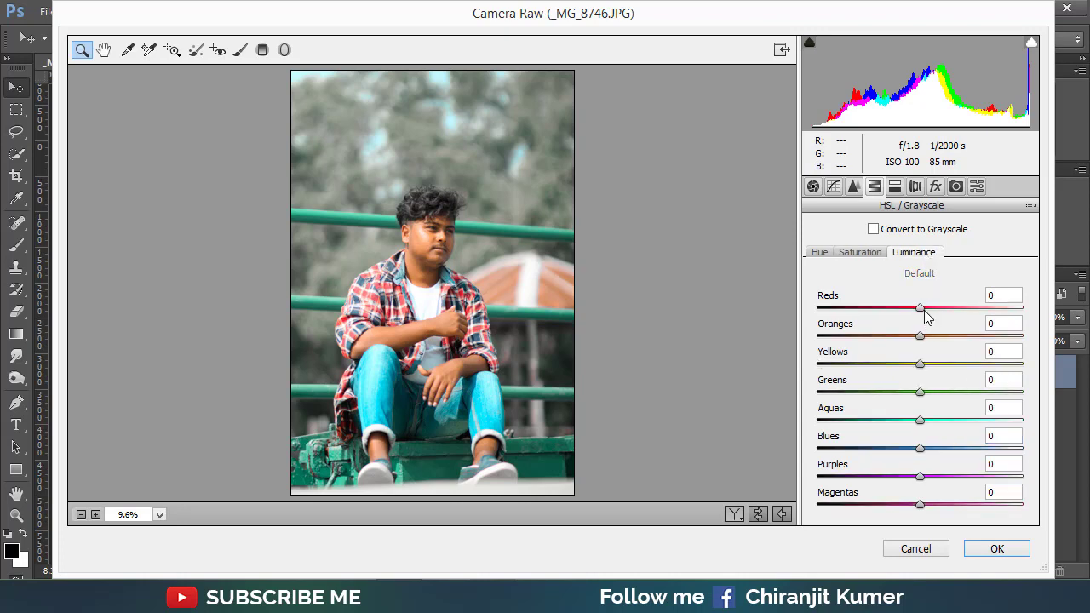
drag(924, 311, 957, 314)
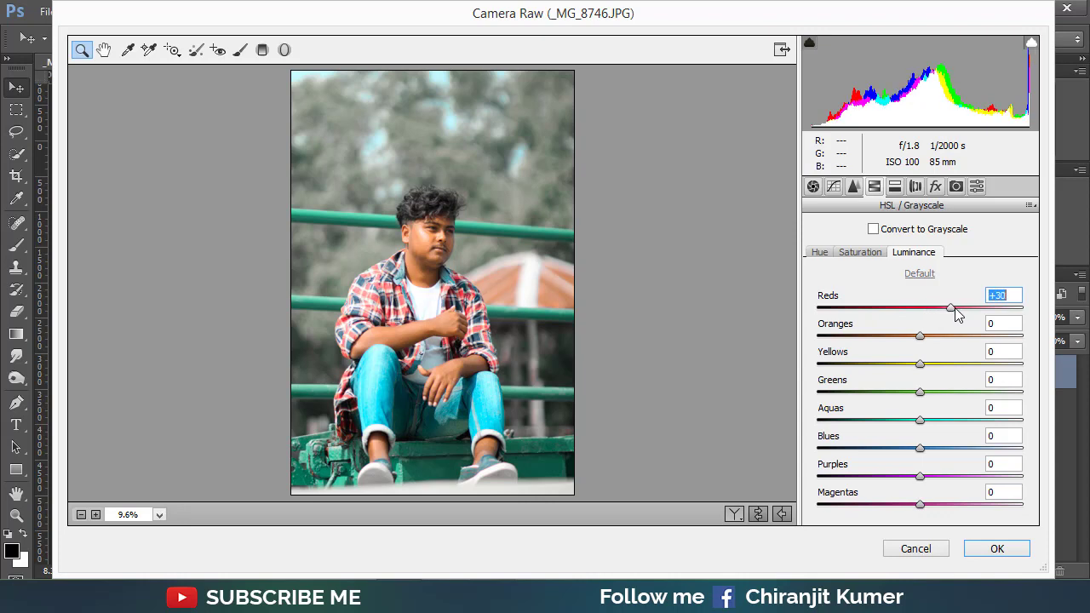
click(921, 337)
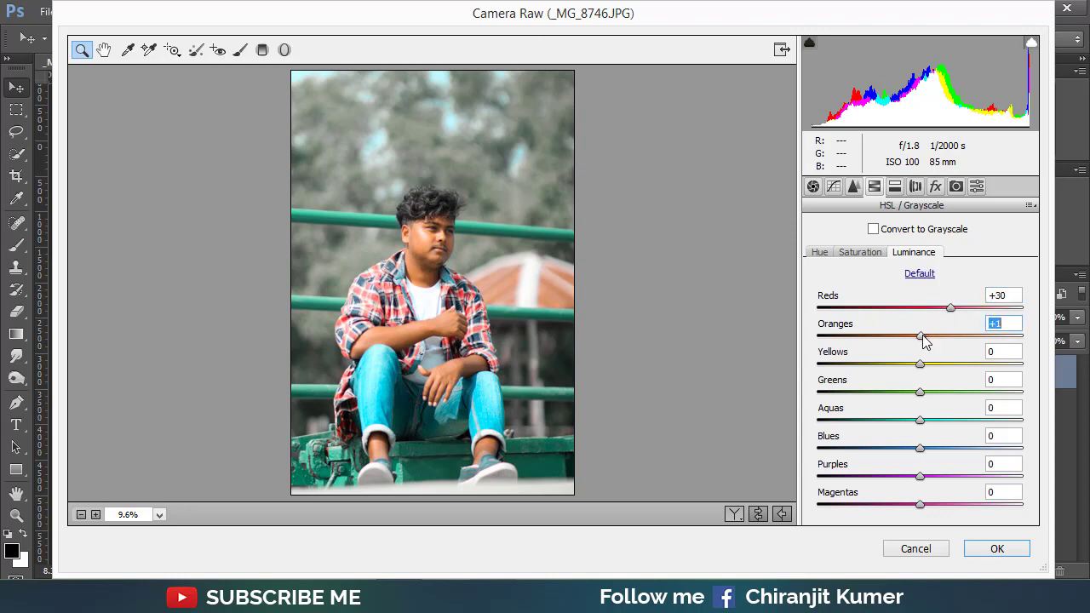
drag(924, 336, 962, 331)
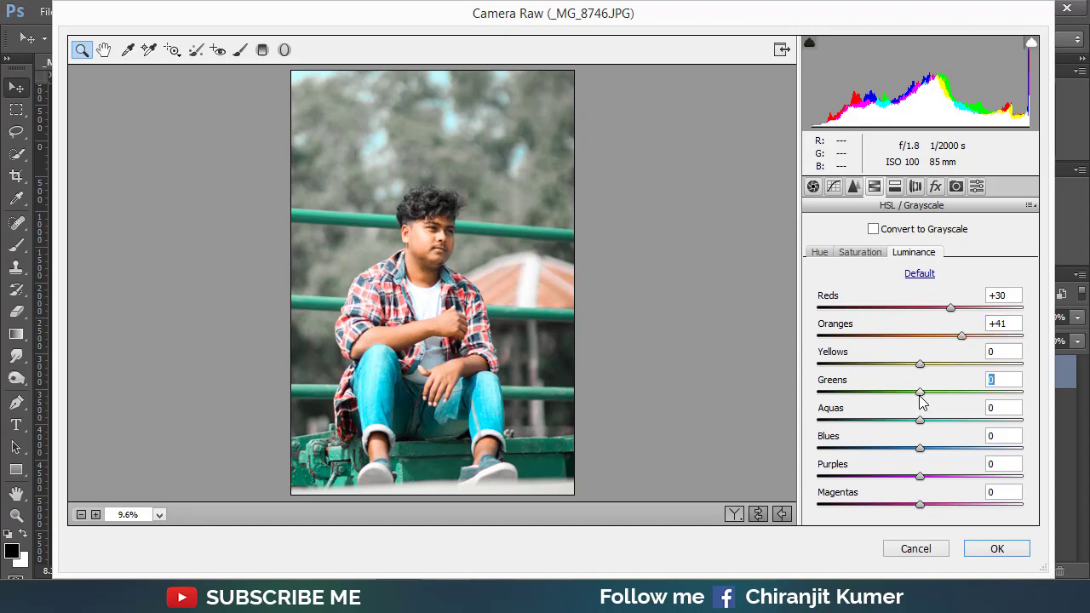
drag(921, 393, 920, 393)
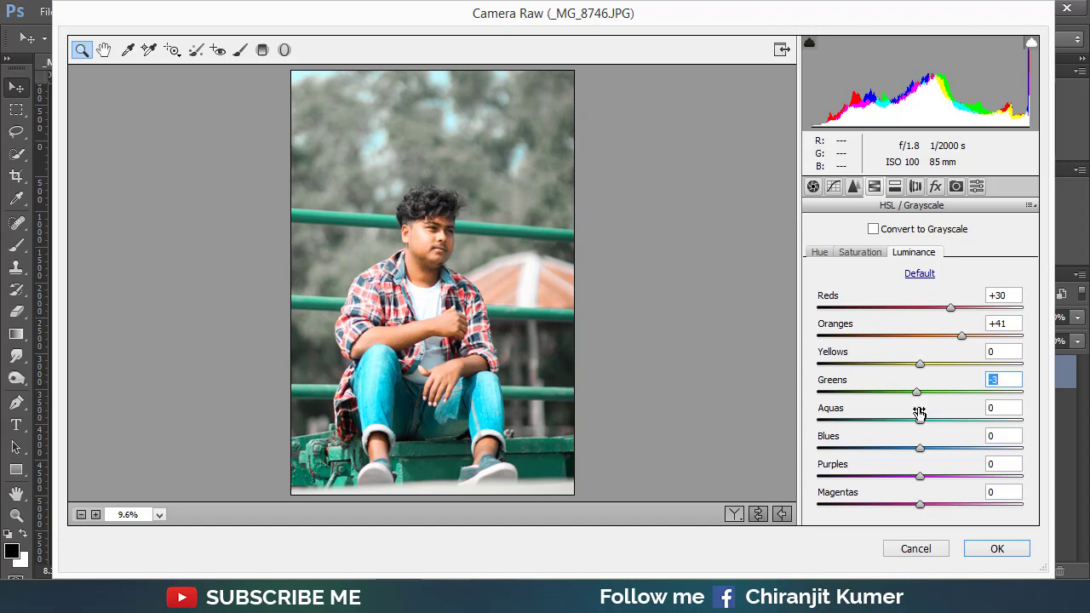
mouse_move(920, 420)
mouse_down()
mouse_move(909, 418)
mouse_move(933, 417)
mouse_up()
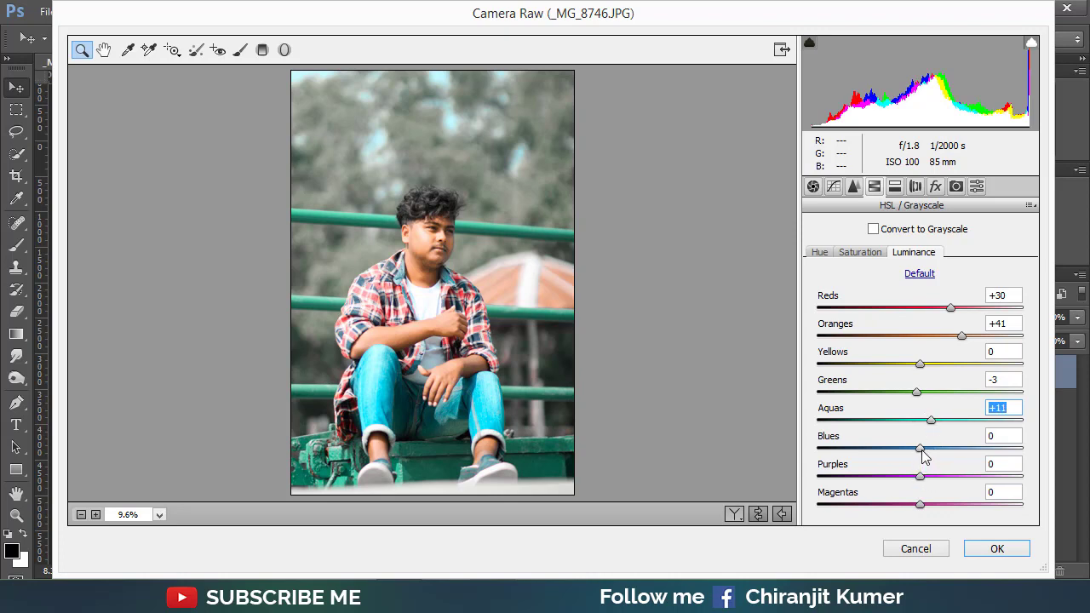
drag(919, 449, 936, 451)
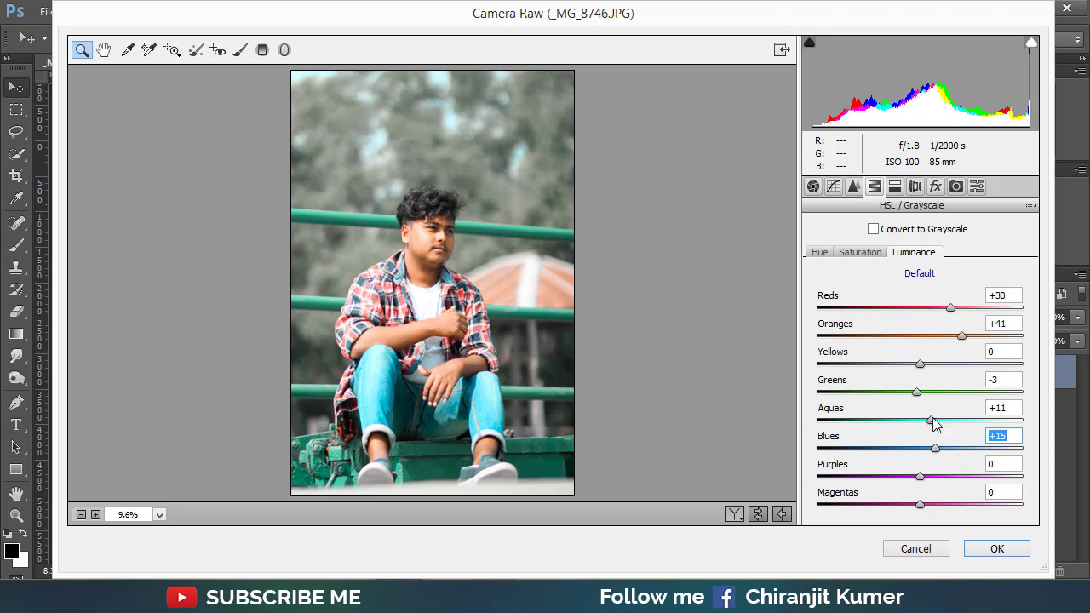
Step: Adjust the photo's basic tones to Contrast +19, Highlights -100, Shadows +55 and Whites -53
click(813, 187)
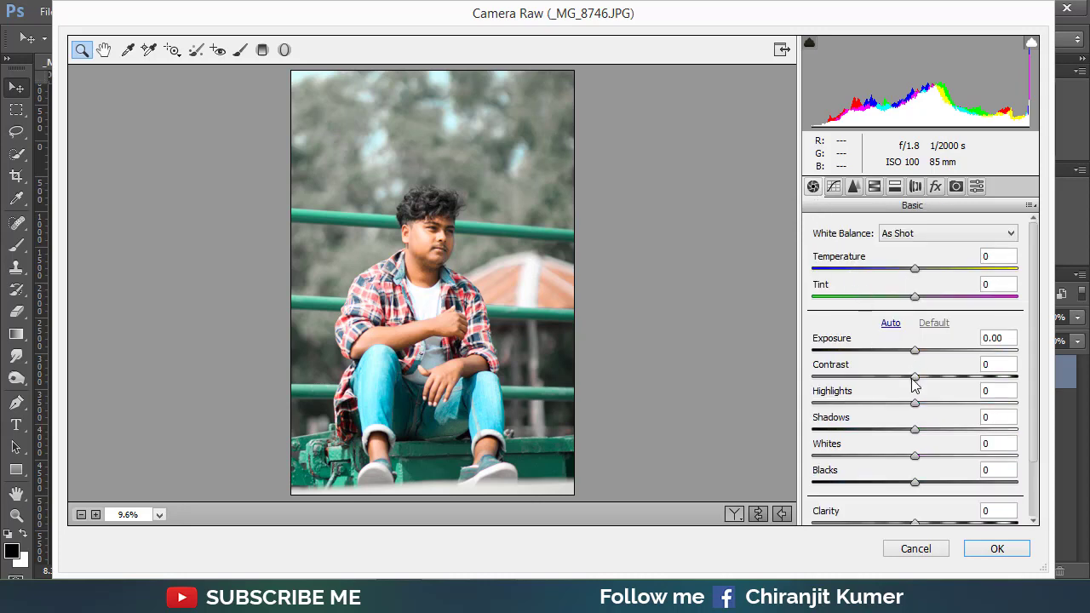
drag(918, 380, 818, 407)
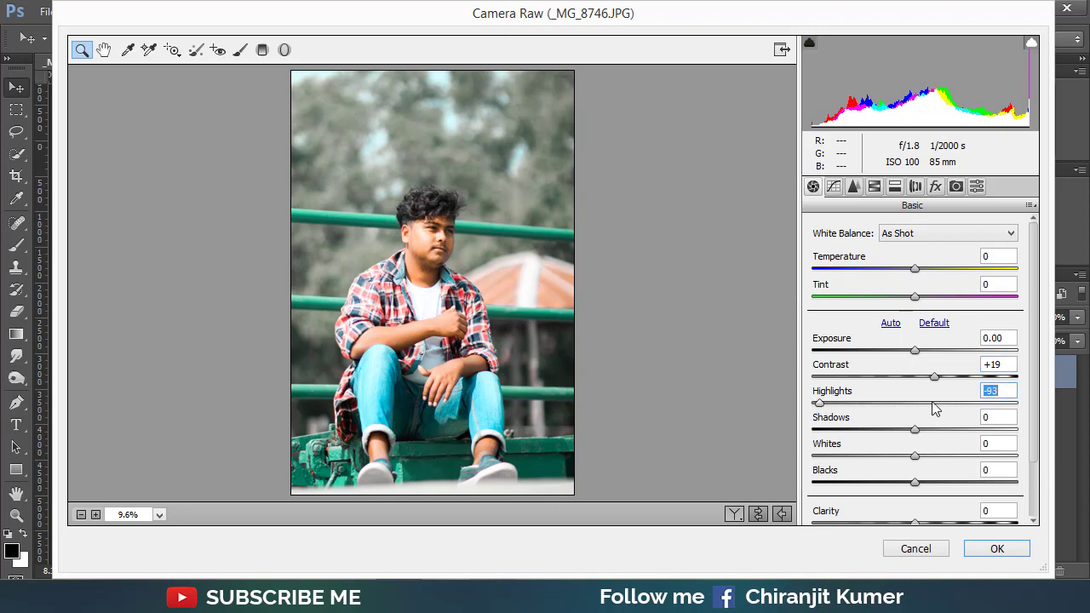
drag(933, 409, 789, 417)
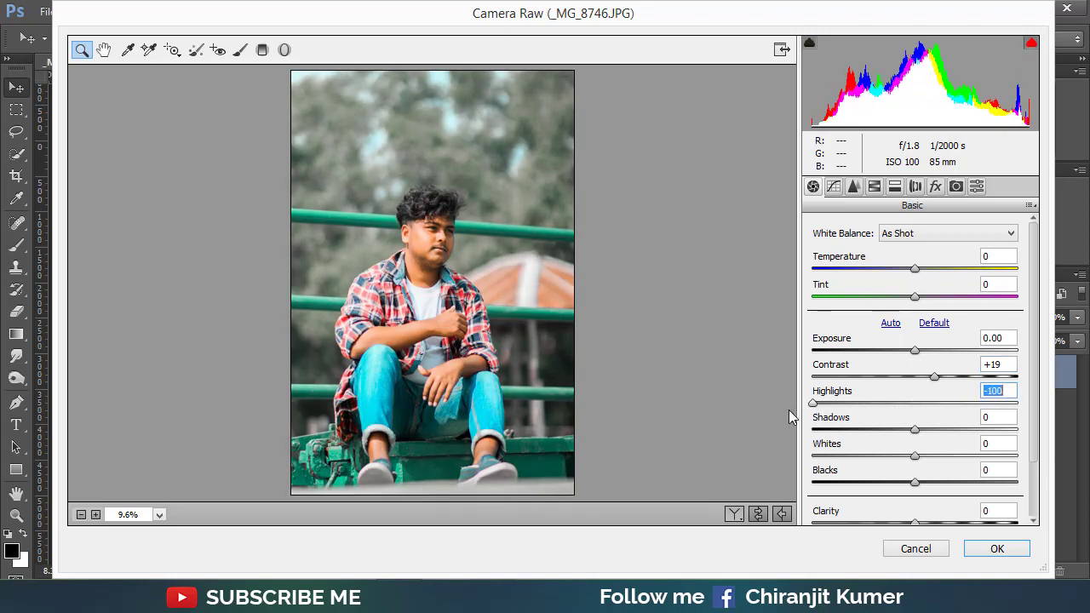
drag(917, 434, 973, 427)
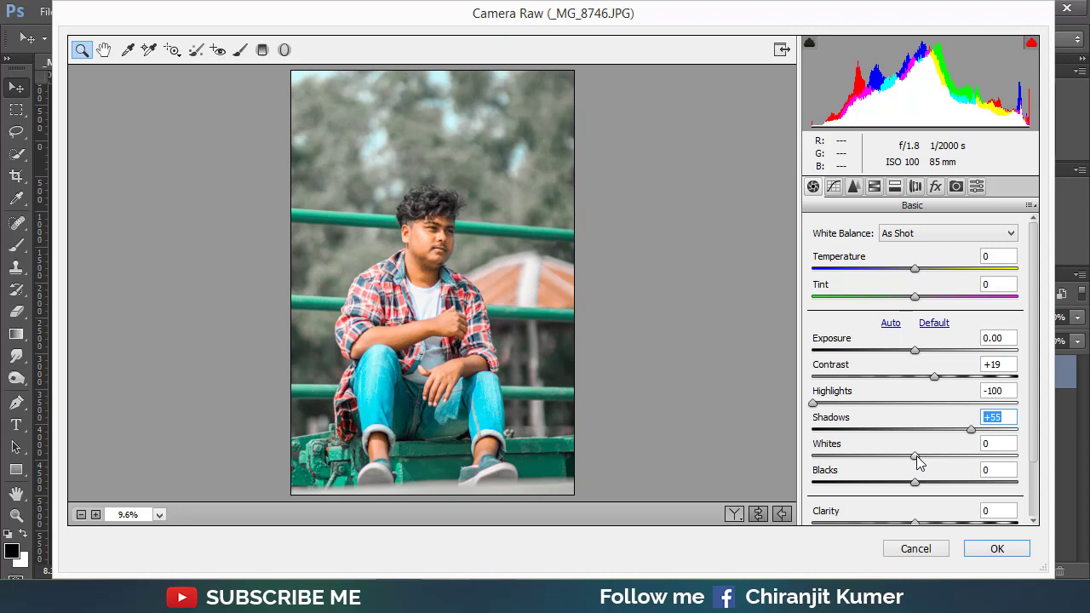
drag(916, 455, 862, 460)
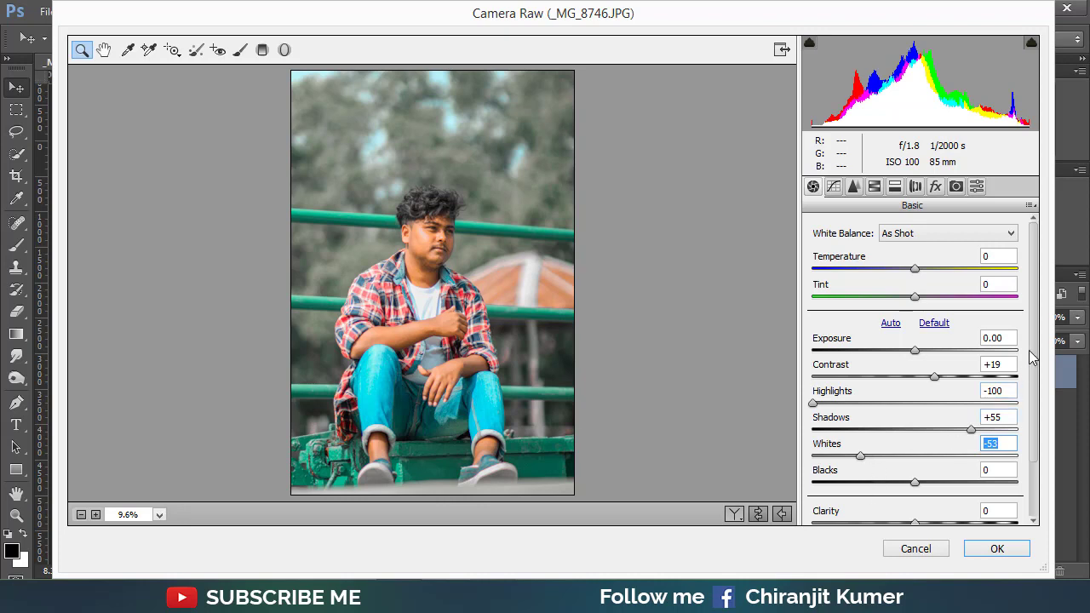
Step: Set the photo's basic Clarity to +47, Vibrance to +23 and Saturation to -13
drag(1034, 358, 1029, 413)
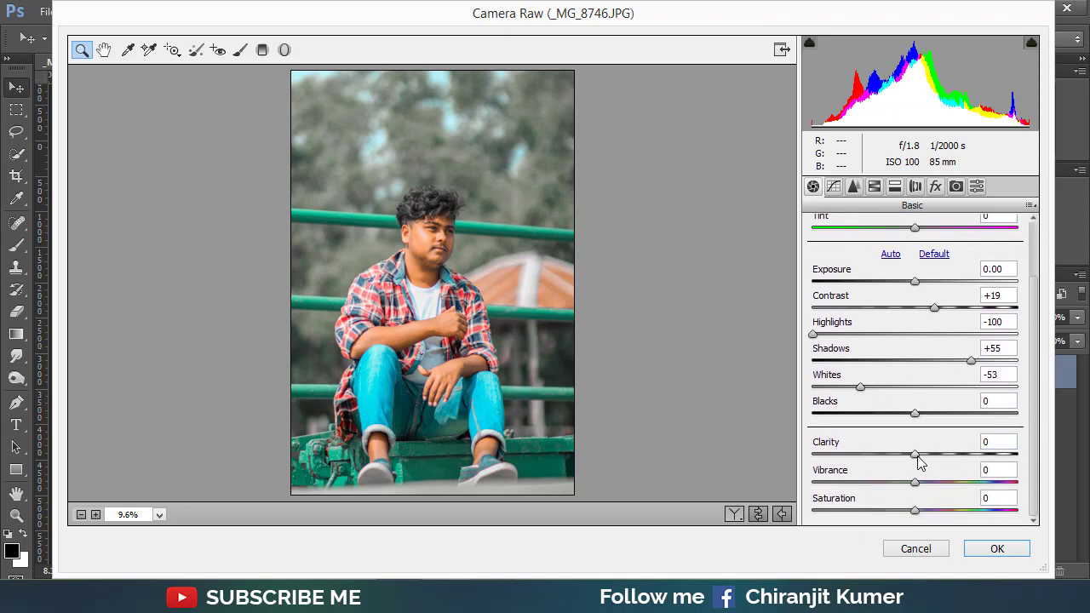
drag(920, 457, 967, 458)
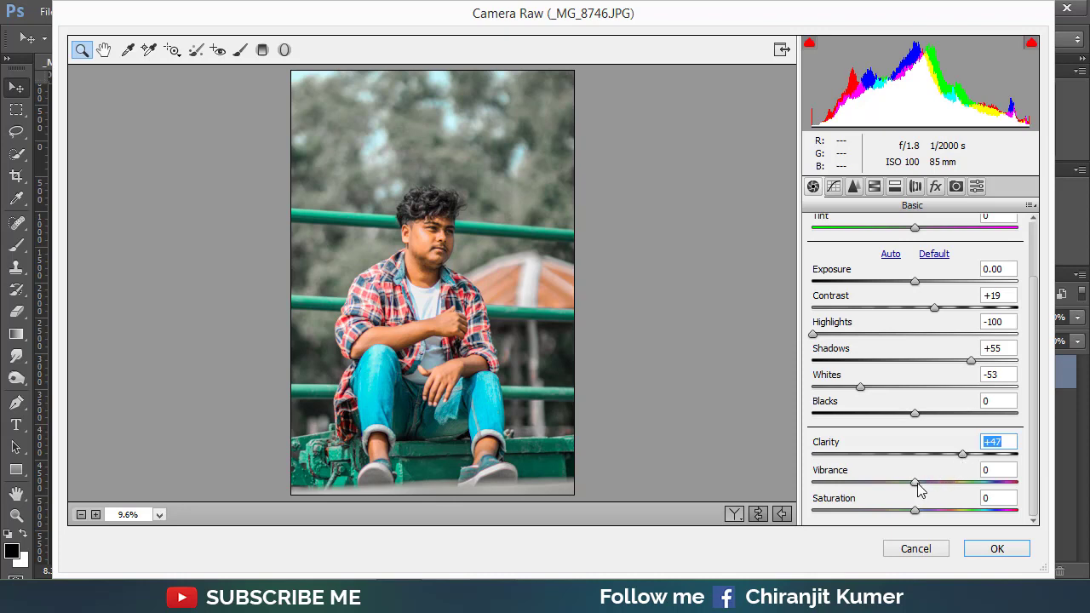
drag(916, 483, 943, 486)
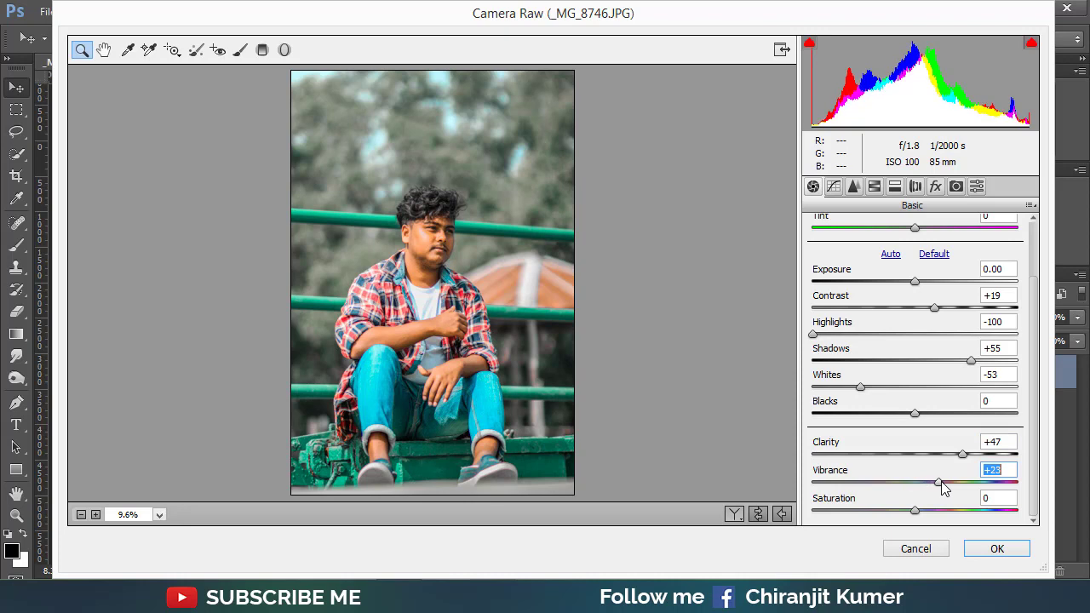
drag(914, 510, 904, 516)
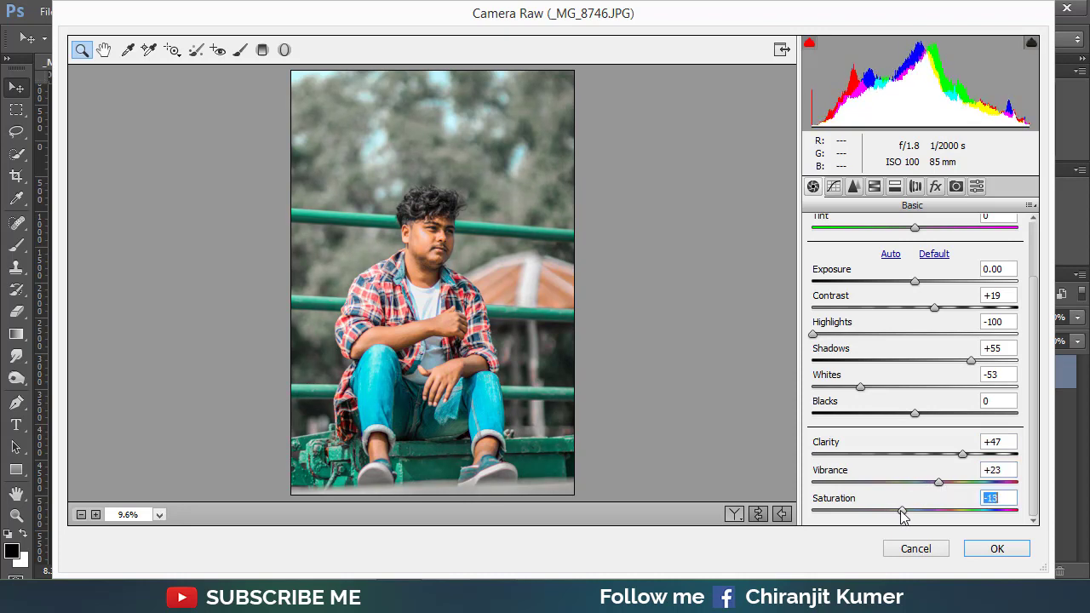
Step: Set the sharpening Amount to 43 and the noise reduction to Luminance 16 with Luminance Detail 48
click(854, 187)
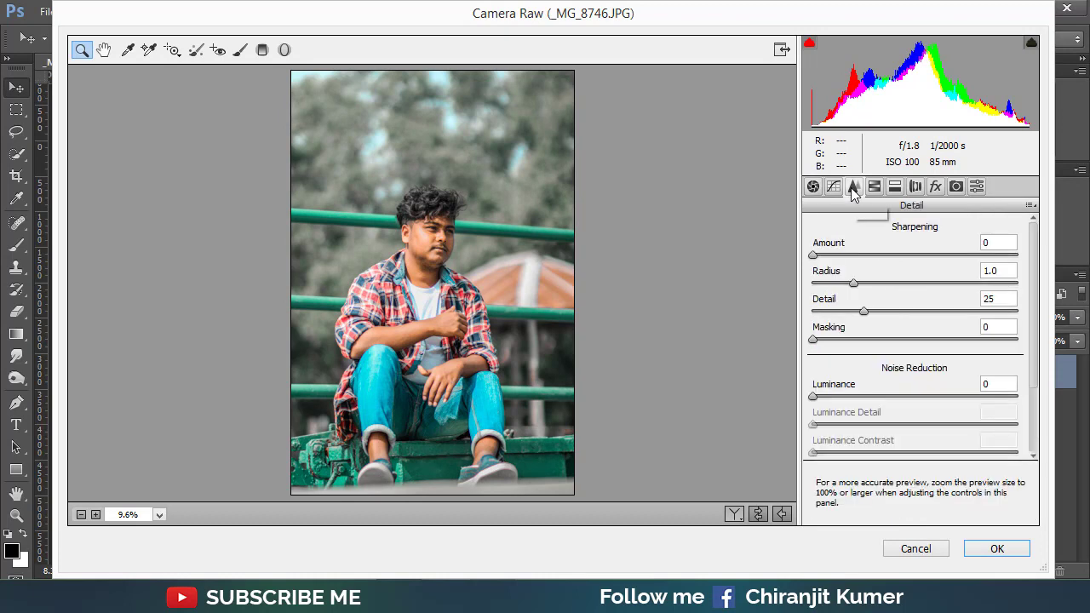
click(816, 257)
drag(816, 258, 869, 255)
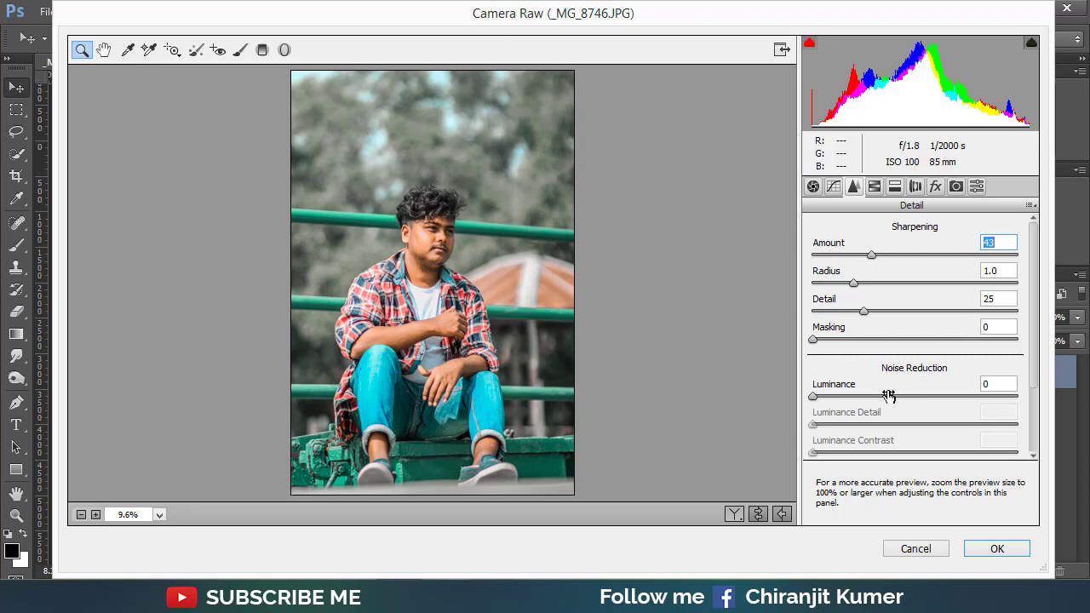
drag(817, 400, 851, 398)
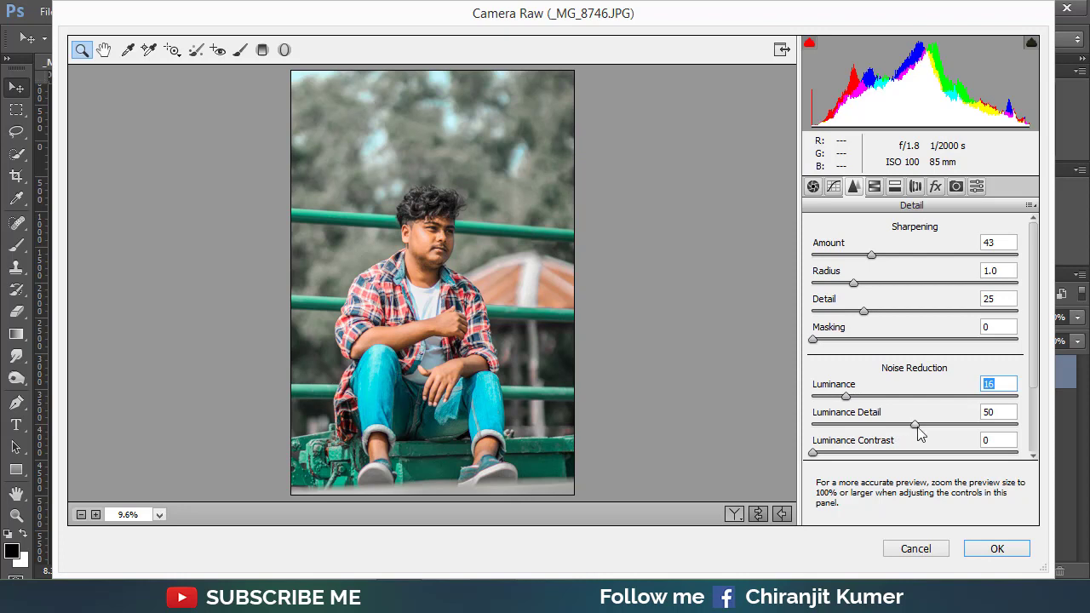
mouse_move(913, 429)
mouse_down()
mouse_move(865, 425)
mouse_move(902, 424)
mouse_up()
drag(905, 430, 909, 430)
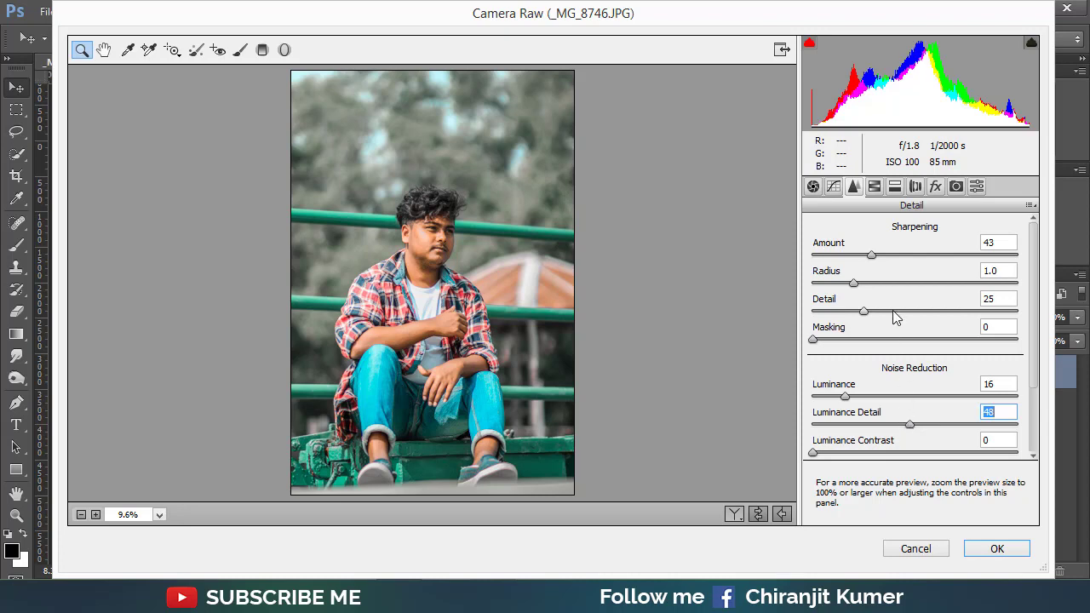
click(873, 187)
click(915, 187)
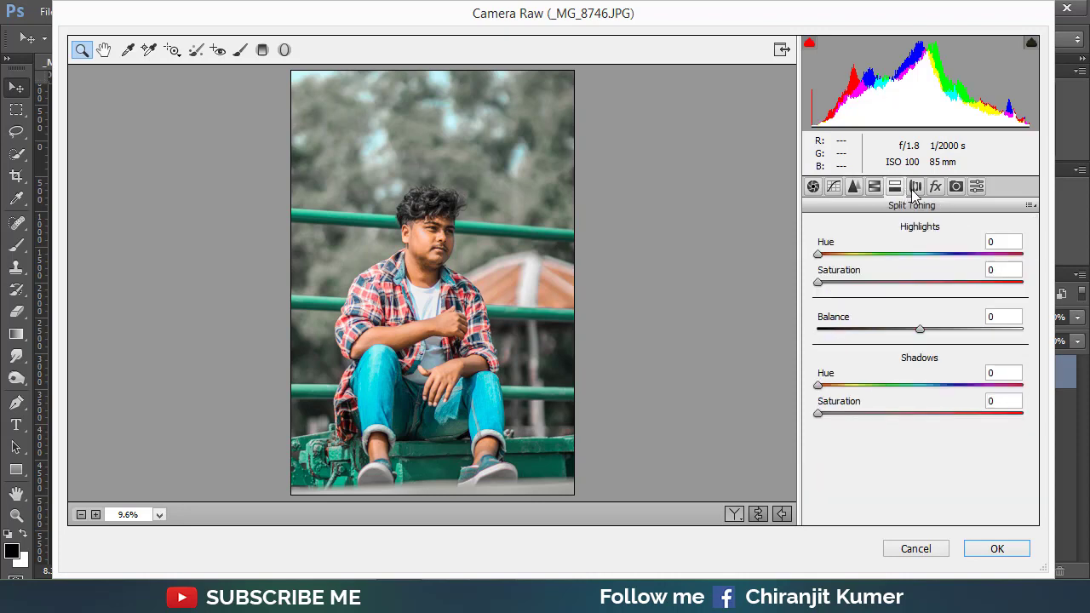
click(915, 188)
click(934, 188)
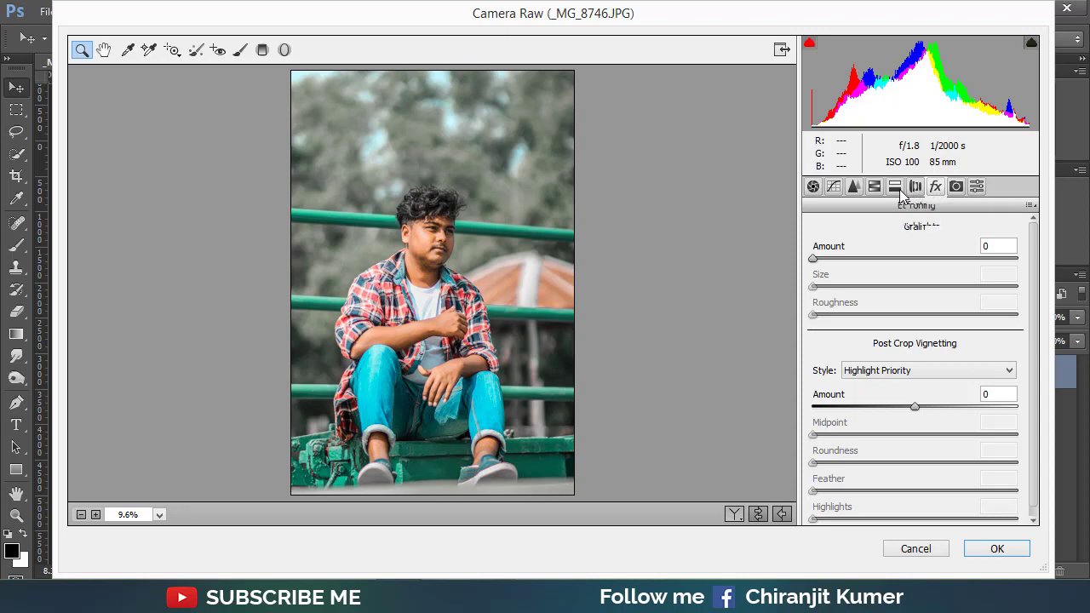
Step: Split-tone the photo with Highlights Hue 218 and Saturation 25, Balance -27, and Shadows Hue 218 and Saturation 15
click(896, 189)
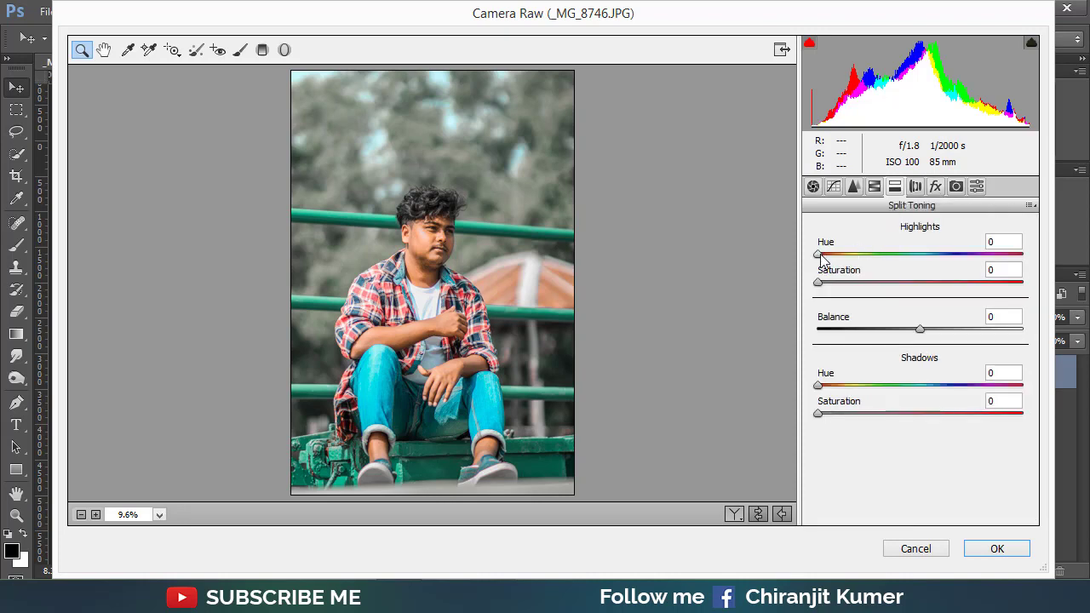
drag(821, 256, 946, 259)
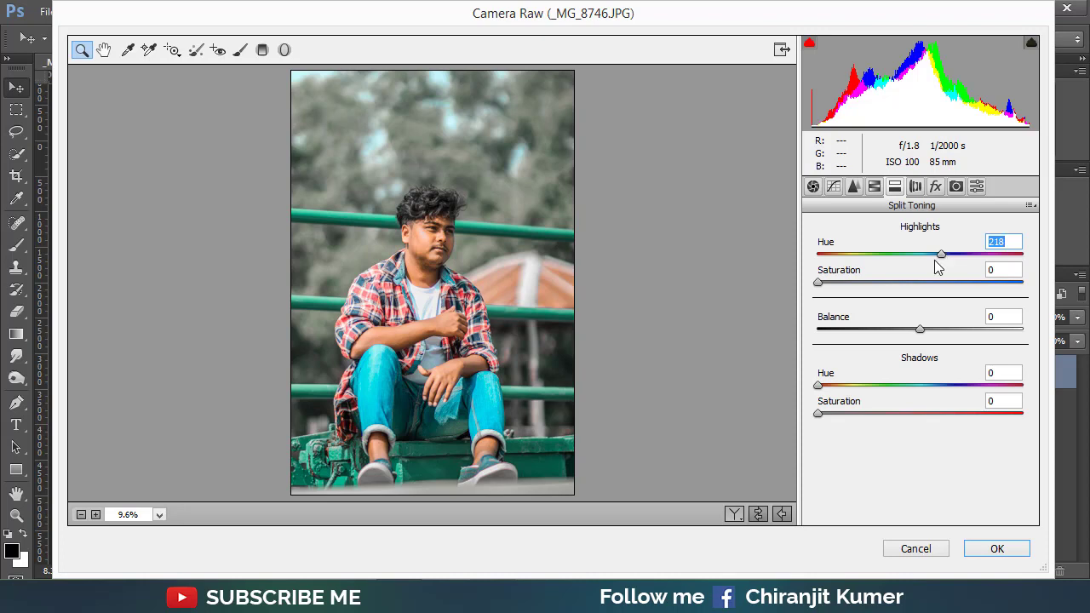
drag(821, 285, 874, 287)
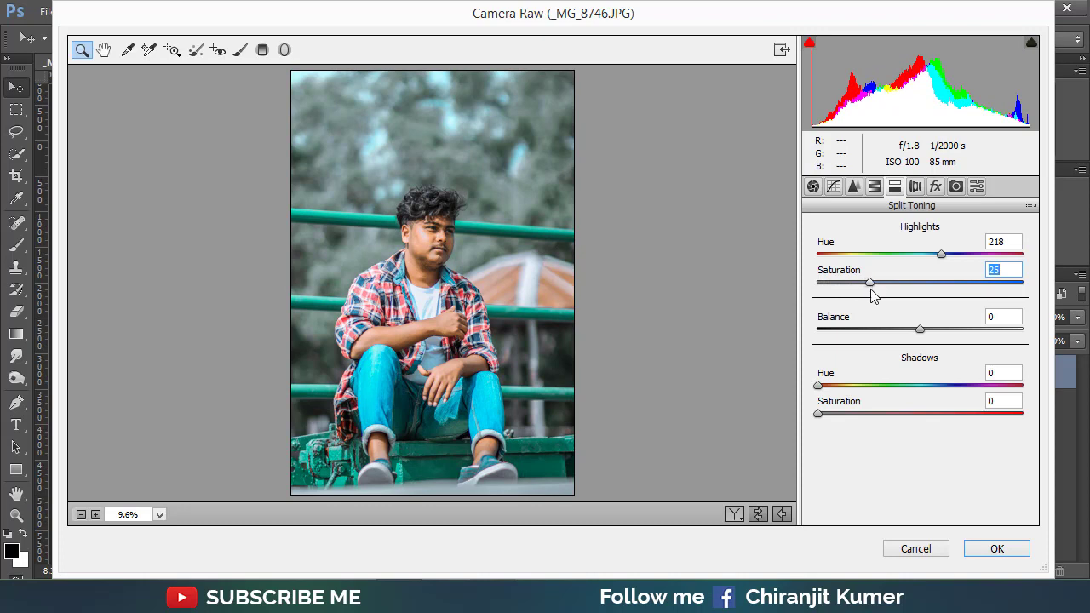
drag(920, 332, 892, 334)
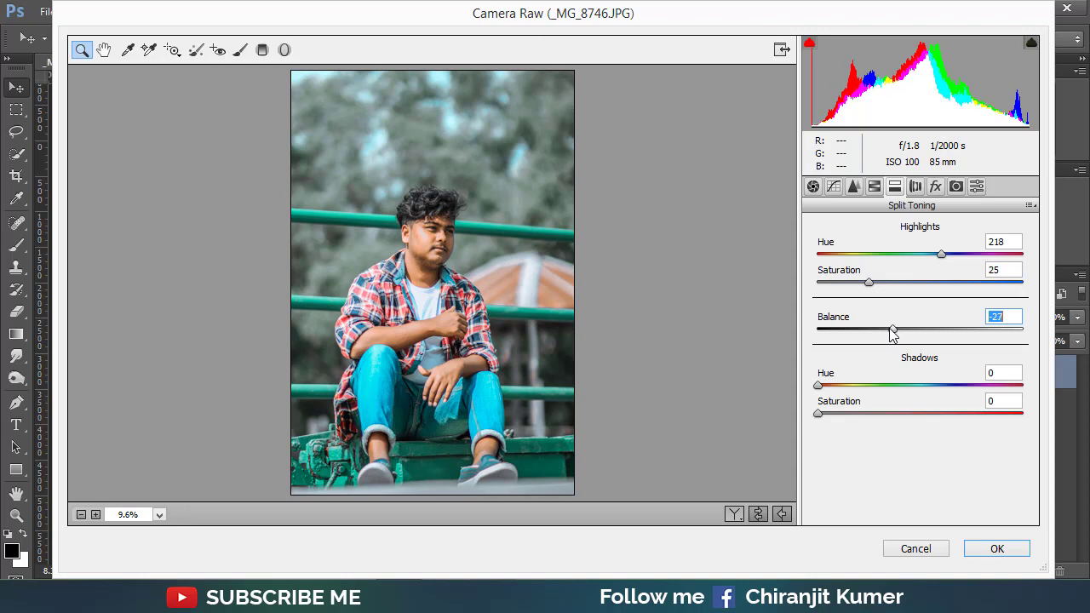
drag(819, 384, 947, 389)
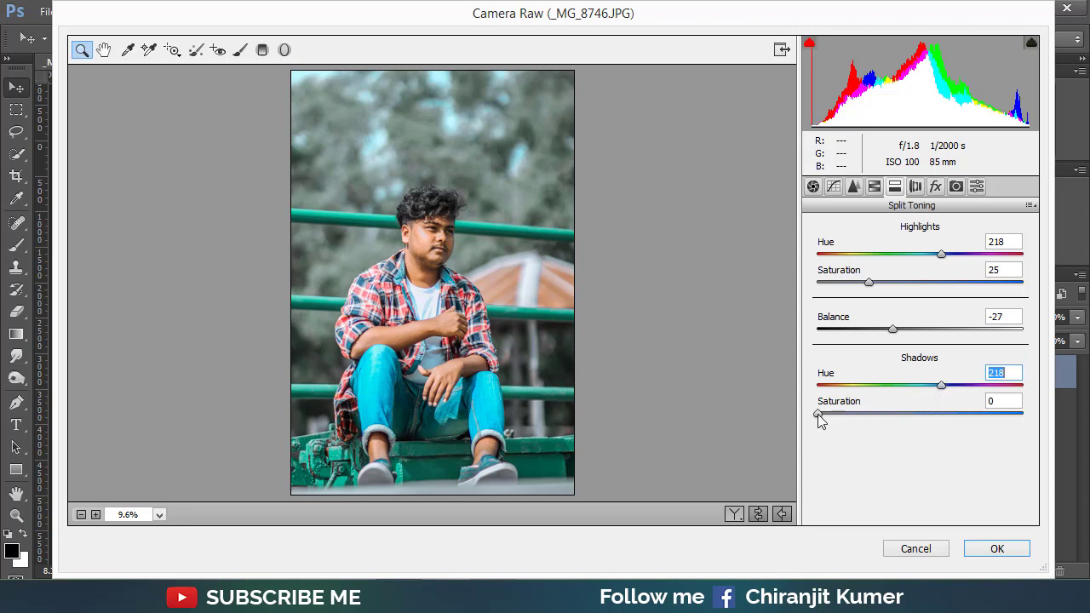
drag(817, 414, 845, 414)
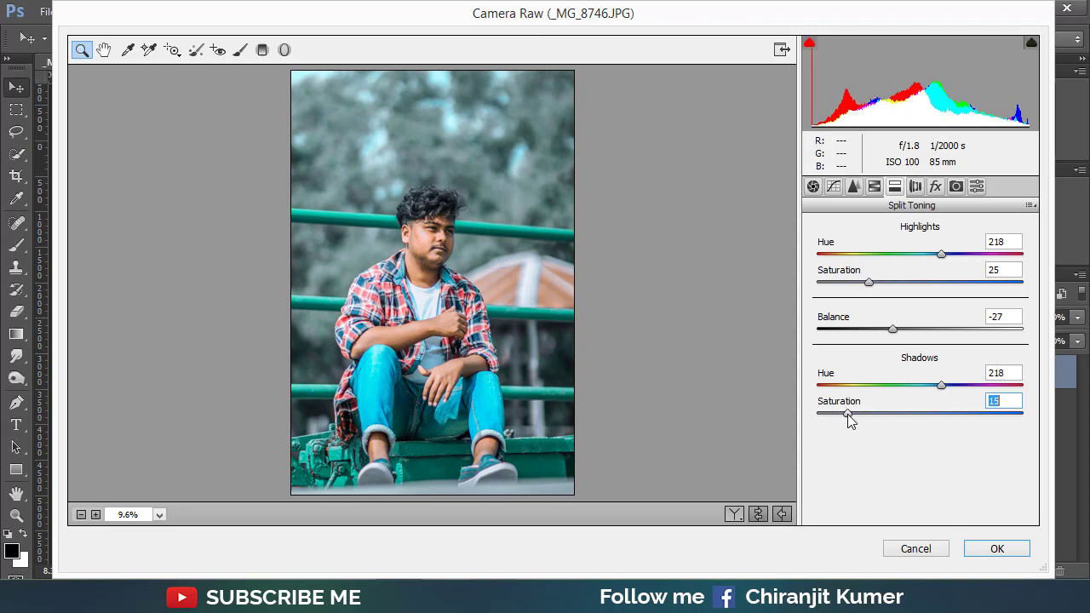
Step: Add a post-crop vignette with Amount -17 and Roundness -28, and apply the Camera Raw filter to the layer
click(935, 186)
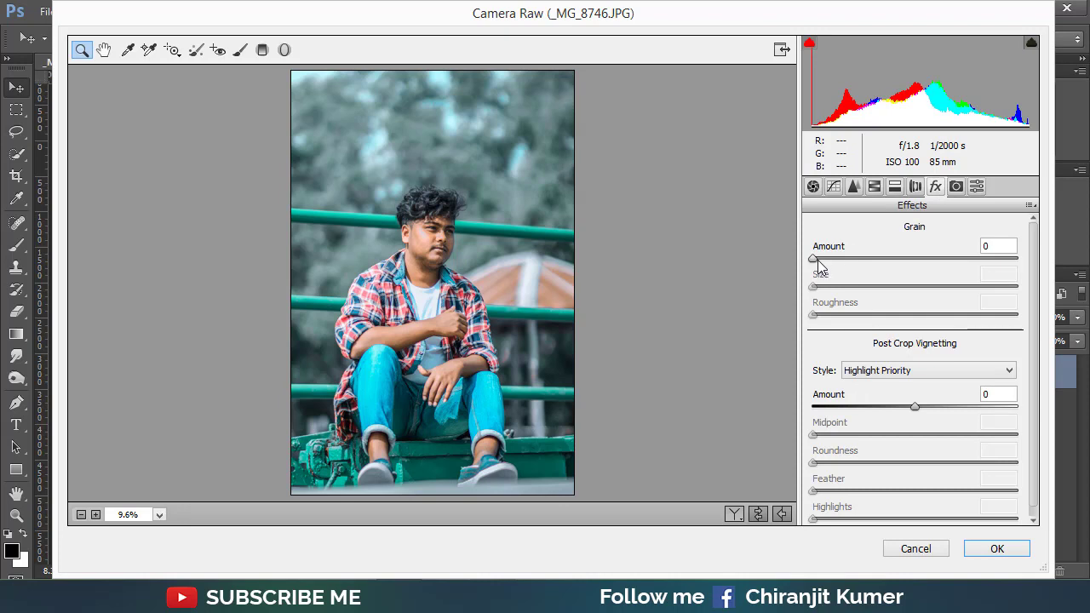
mouse_move(815, 259)
mouse_down()
mouse_move(825, 266)
mouse_move(807, 269)
mouse_up()
drag(915, 406, 897, 409)
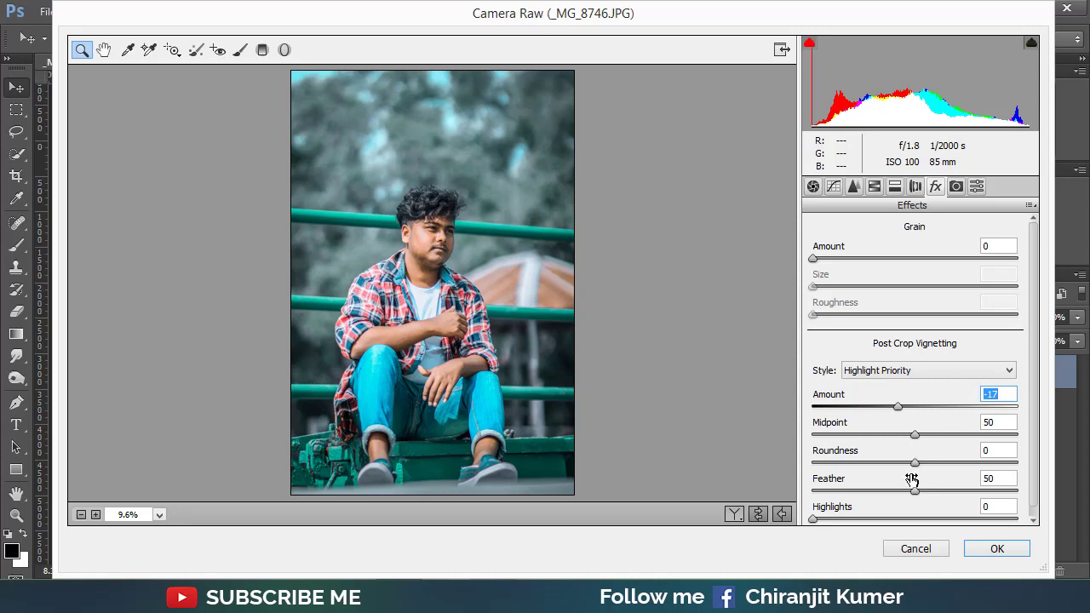
drag(915, 463, 892, 474)
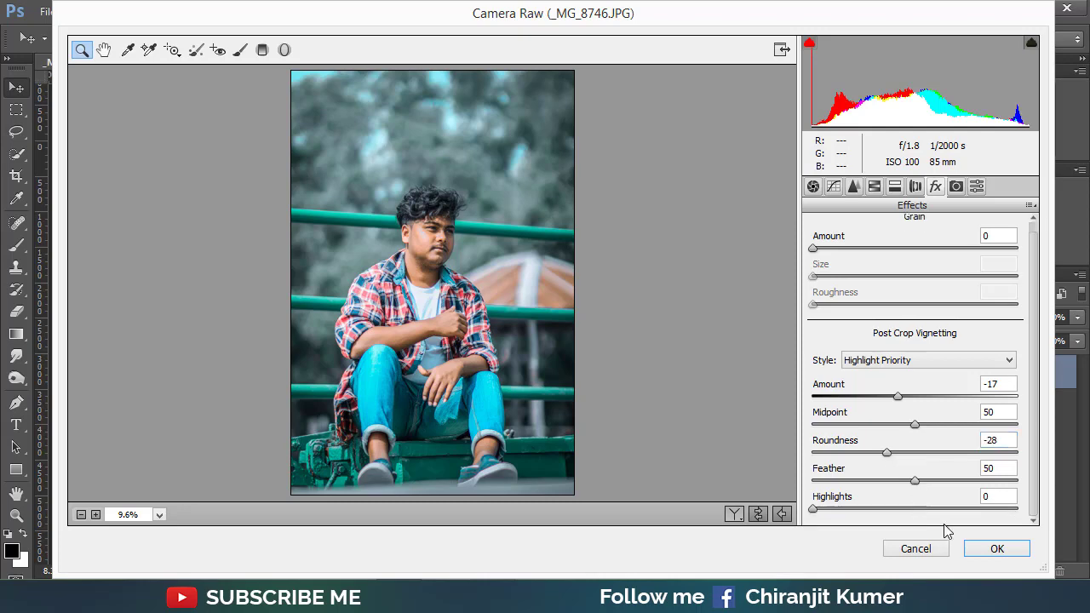
click(990, 548)
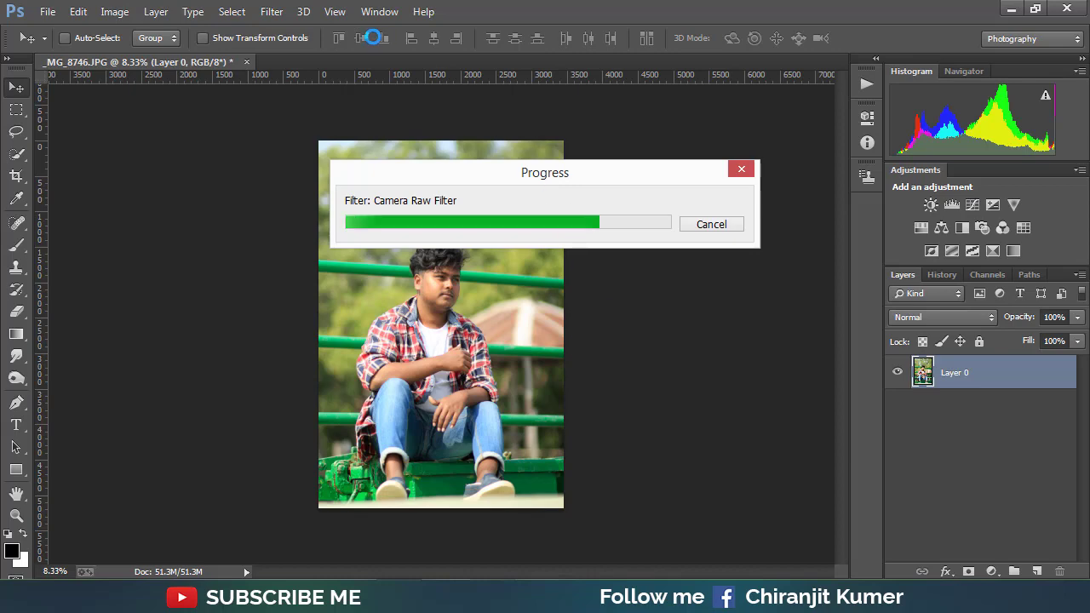
Step: Open the Brightness/Contrast adjustment for the graded portrait layer
click(123, 12)
mouse_move(182, 54)
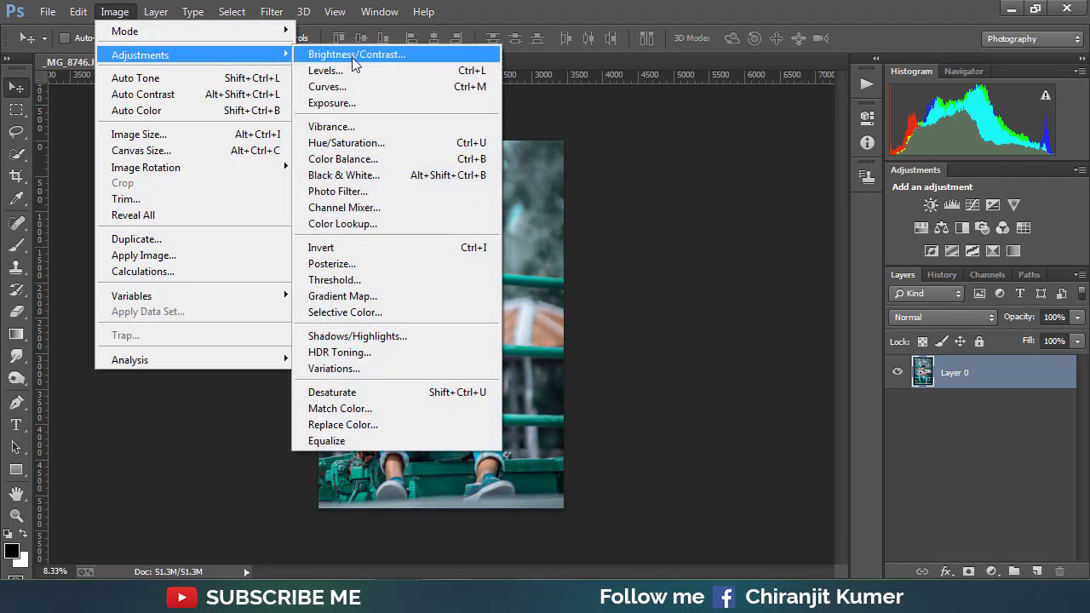
click(340, 48)
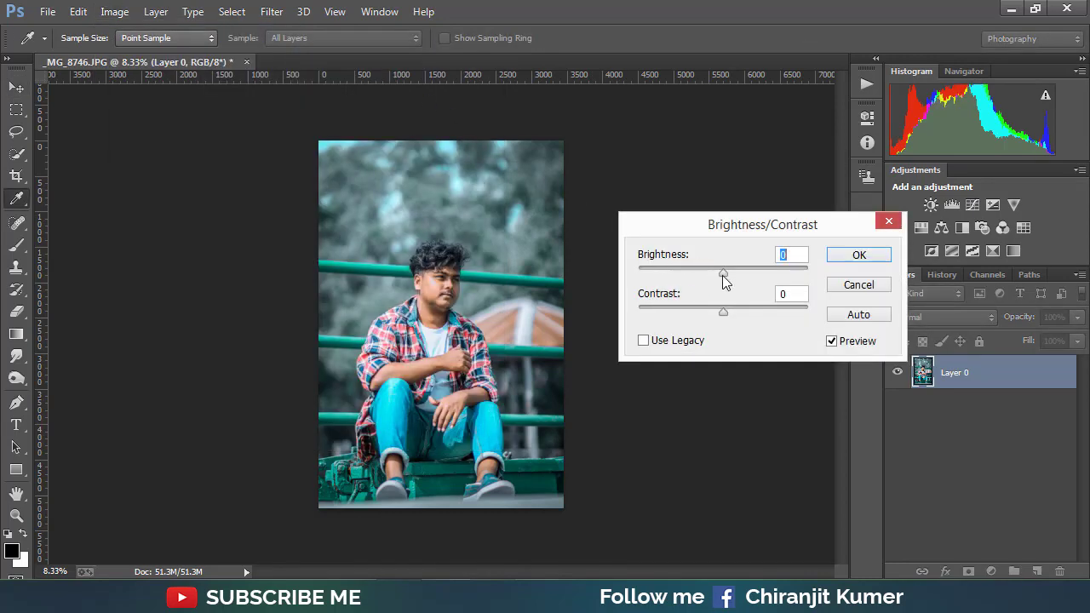